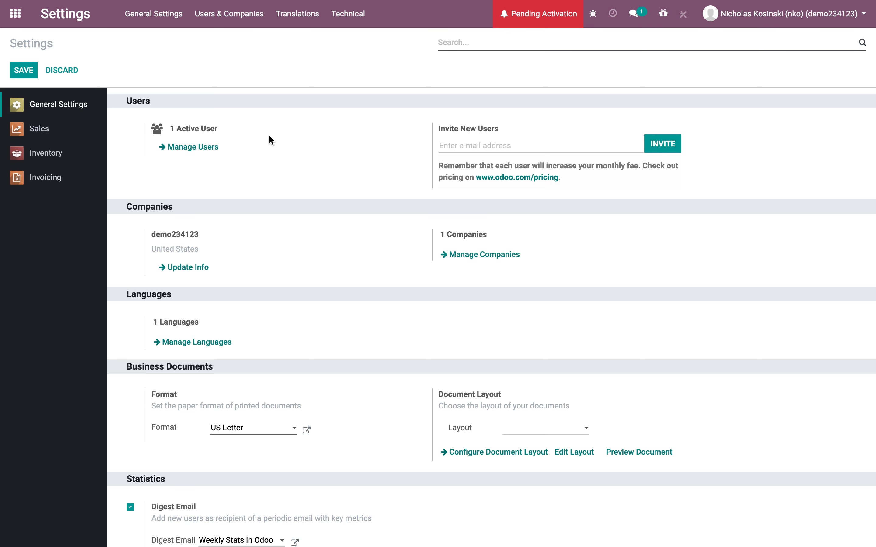
Step: Enable Pricelists for sales with advanced price rules (discounts, formulas) and save the settings
text(price)
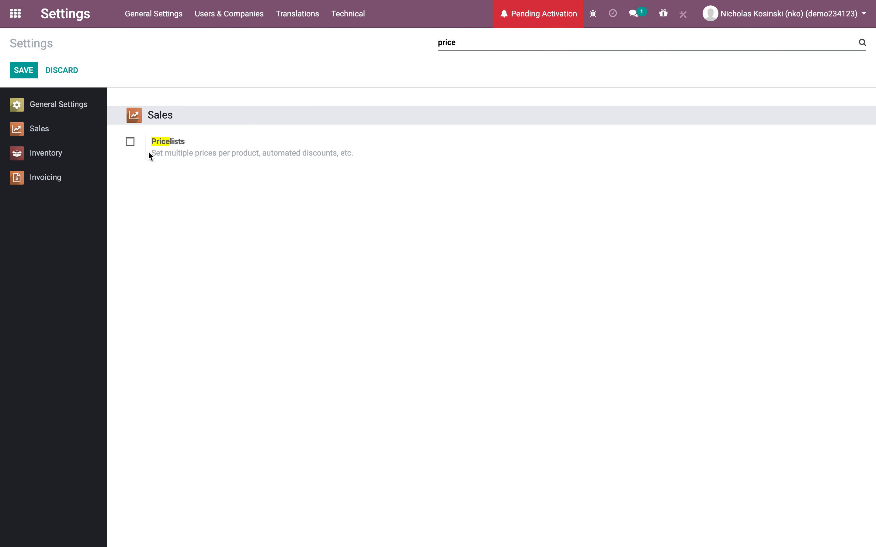
click(130, 142)
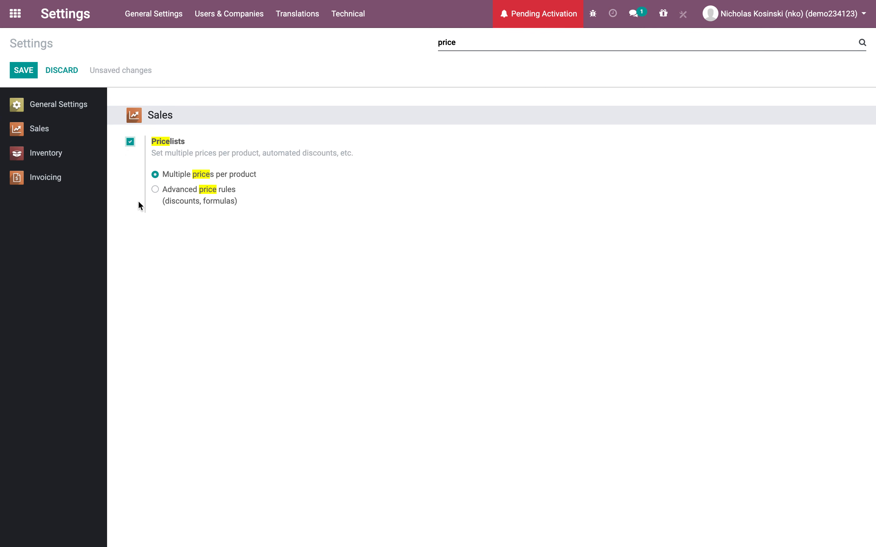
click(190, 197)
click(21, 71)
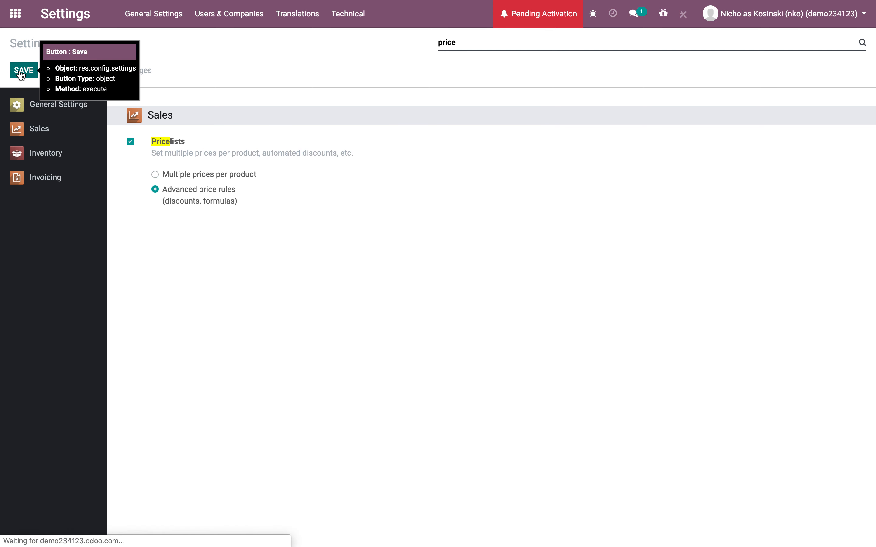
Step: Create a new product named Test Product with a sales price of 100
text(prod)
key(Return)
click(24, 73)
text(Test Product)
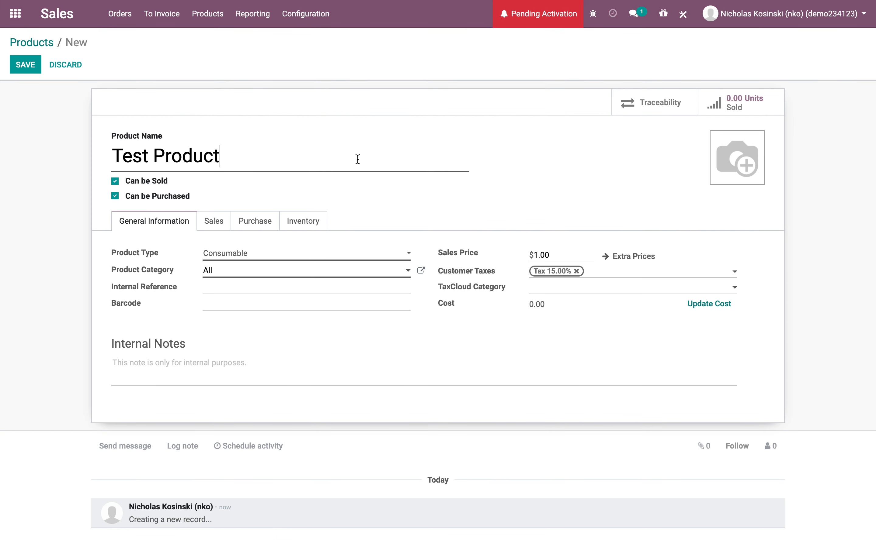
drag(547, 258, 454, 241)
click(526, 261)
double_click(539, 256)
text(100)
Step: Update the product's cost to 50 and save the product
click(694, 308)
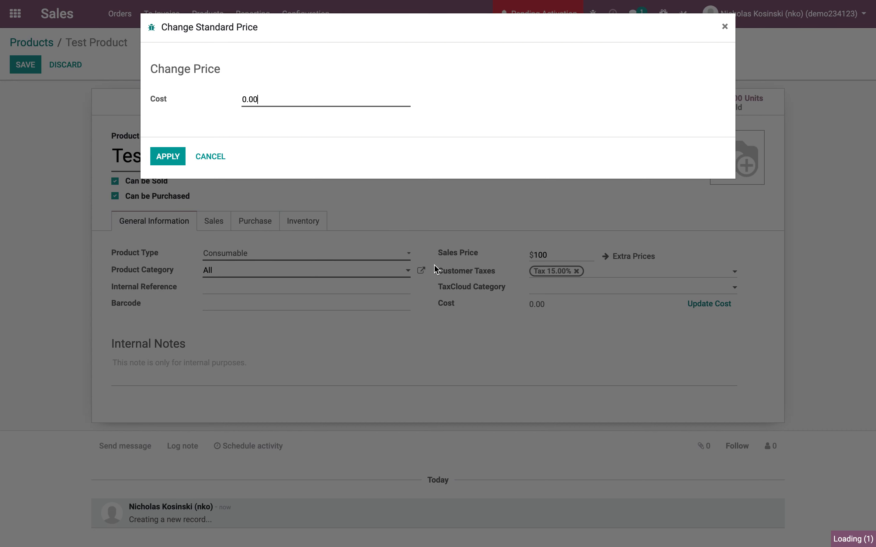
key(BackSpace)
key(BackSpace)
key(BackSpace)
key(BackSpace)
text(50)
click(174, 160)
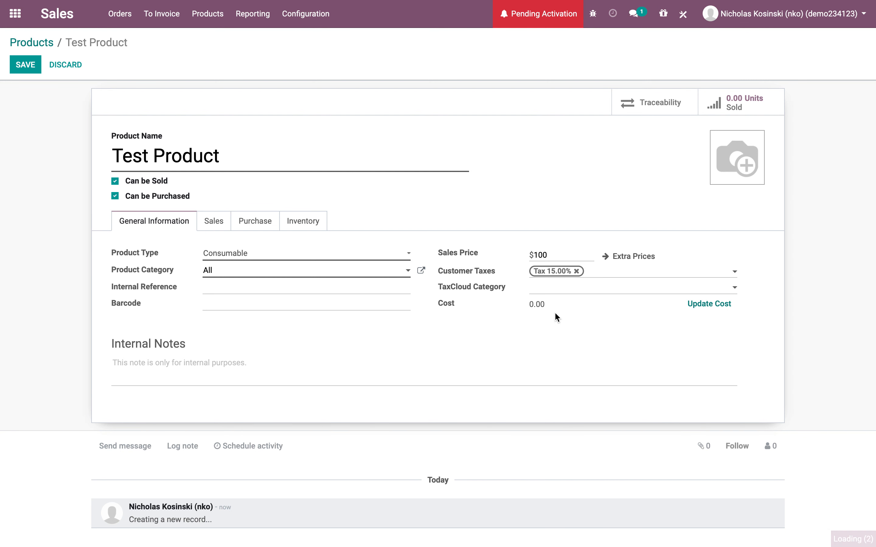
click(31, 67)
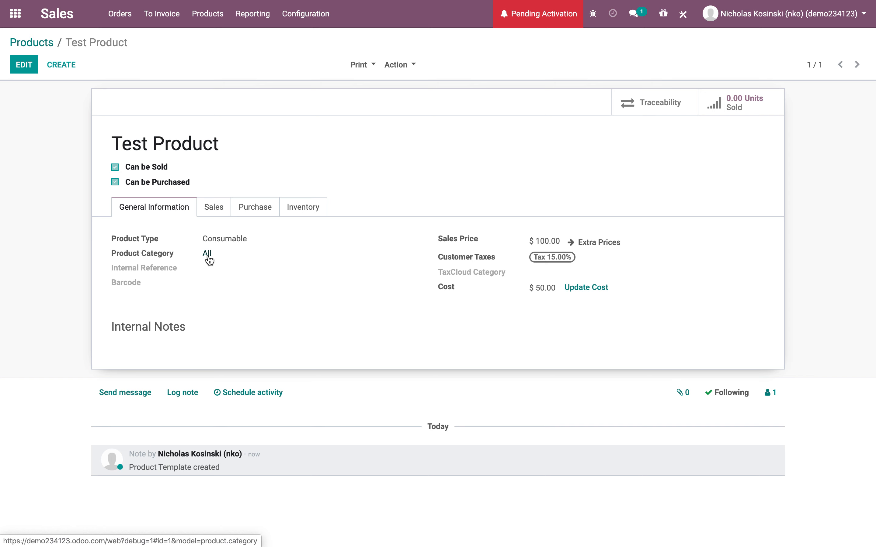
Step: Edit the Public Pricelist and start a new price rule in it
drag(525, 288, 555, 291)
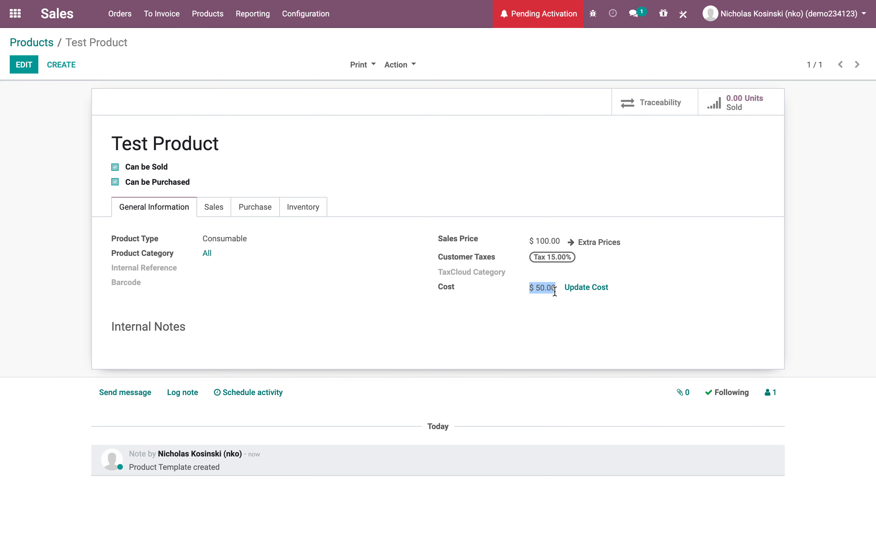
click(16, 16)
text(pric)
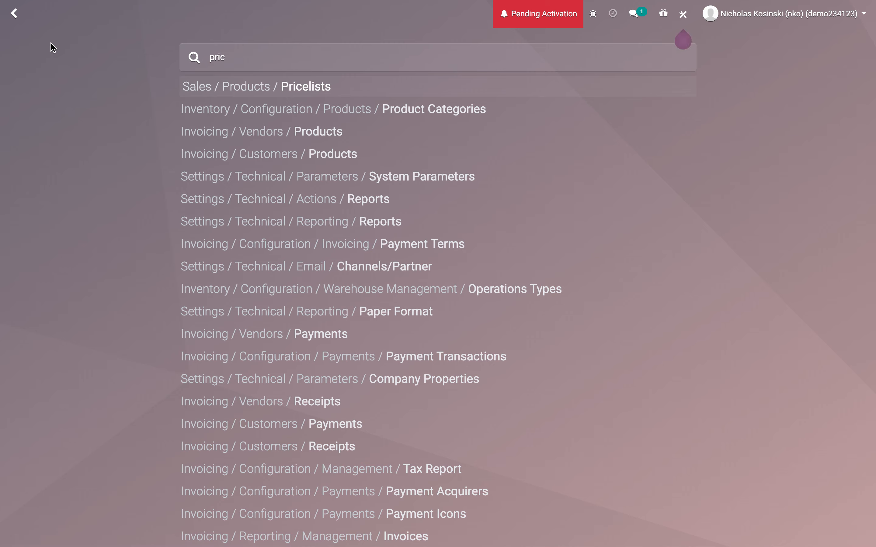
key(Return)
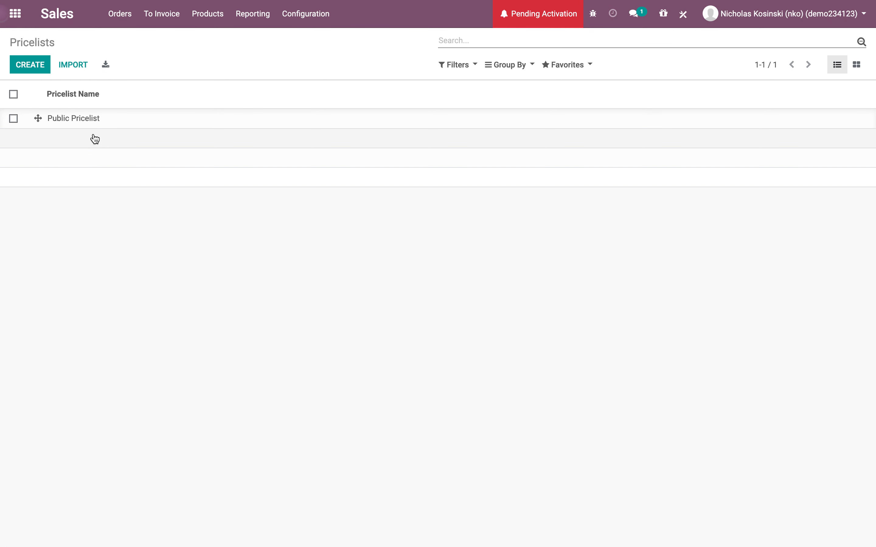
click(88, 120)
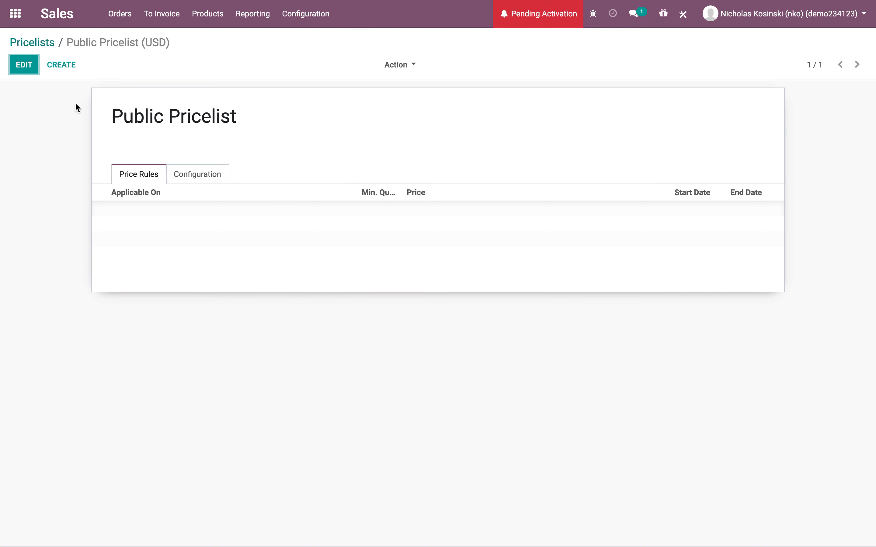
click(16, 72)
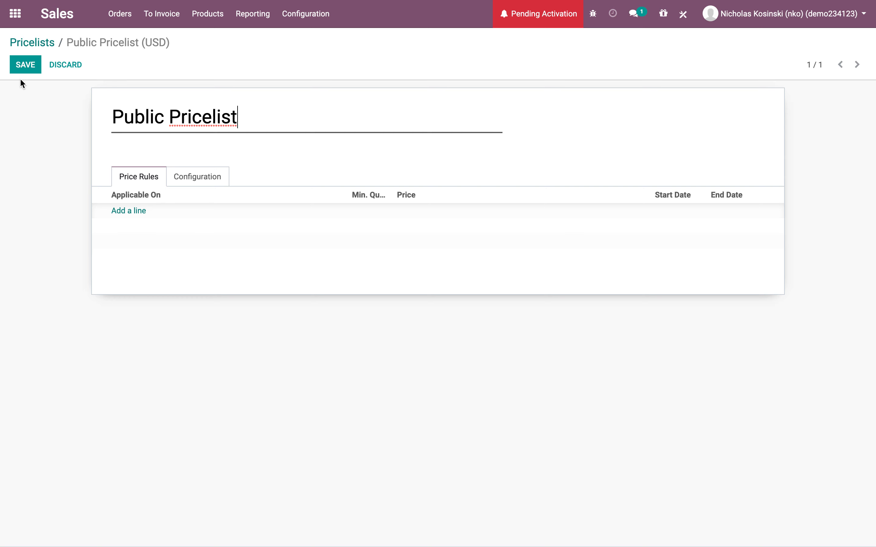
click(139, 211)
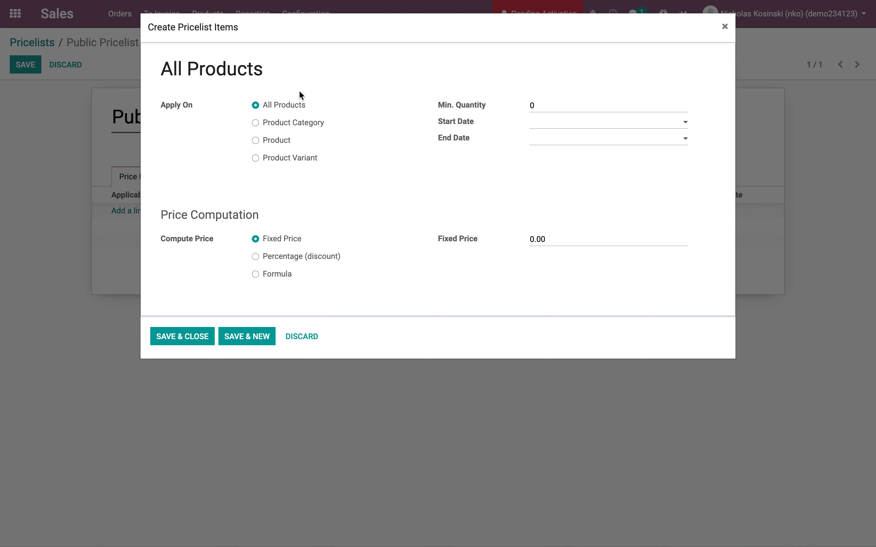
click(289, 118)
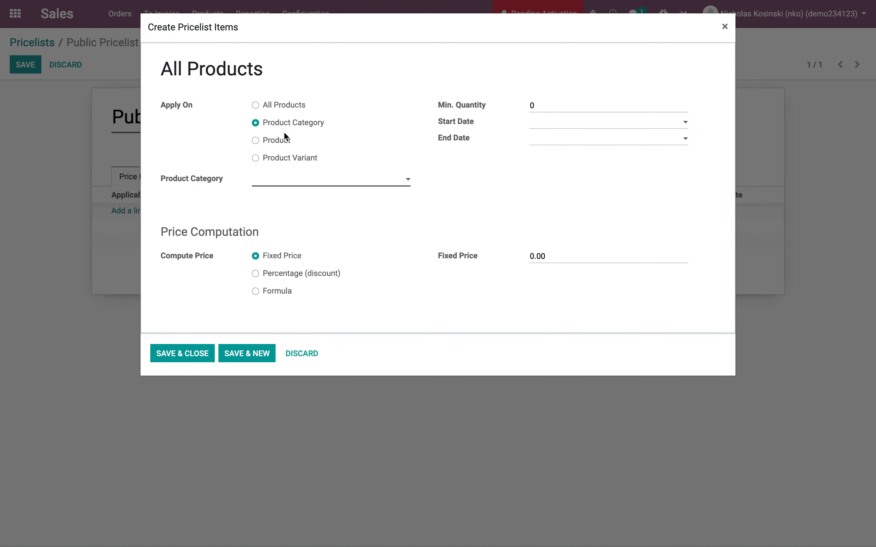
click(281, 140)
click(287, 105)
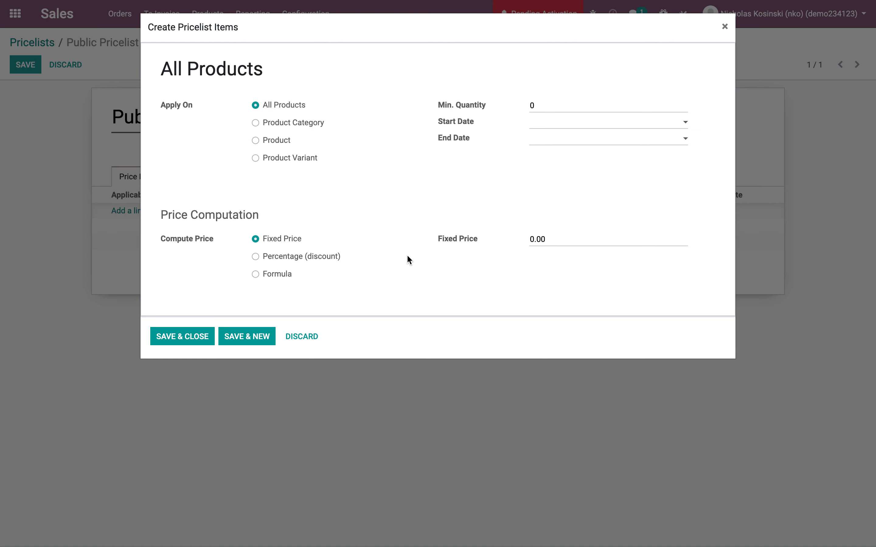
Step: Compute the rule's price by formula based on Cost with a price discount of -10%, and save the rule
click(284, 275)
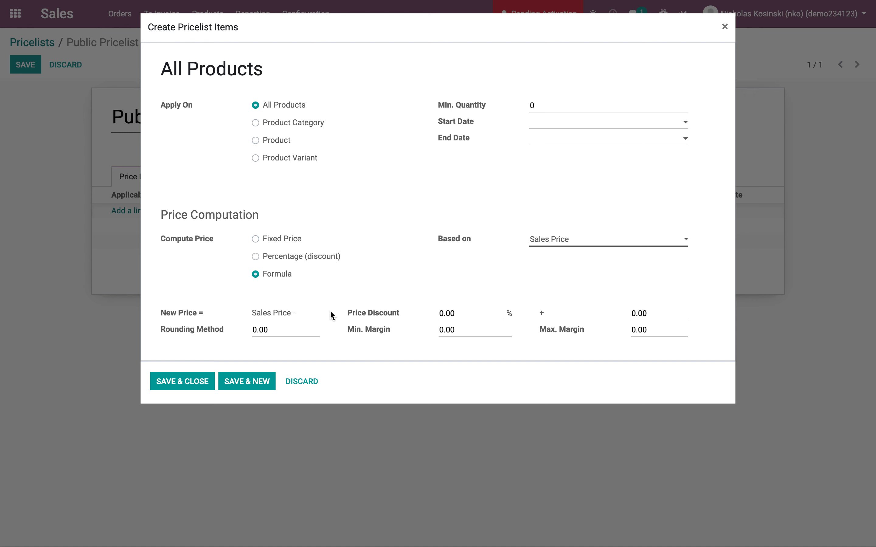
click(563, 243)
click(568, 250)
click(466, 311)
text(-20)
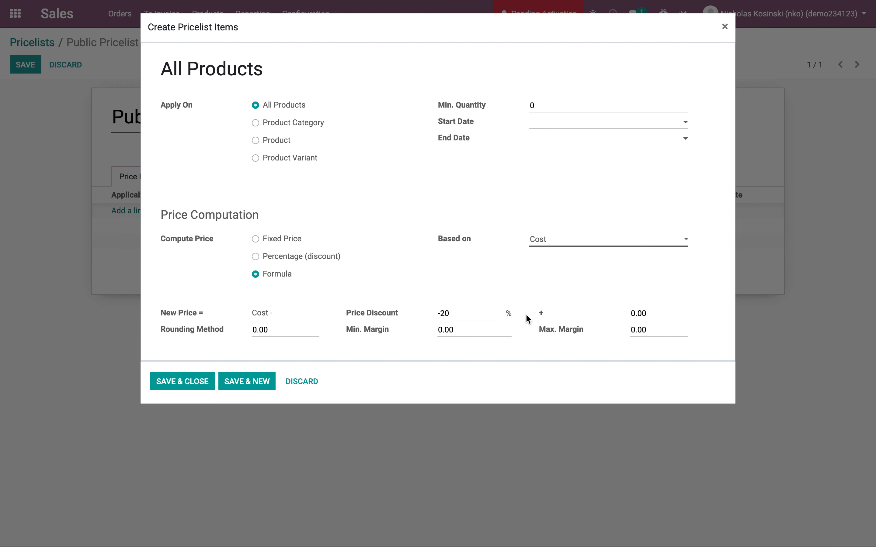
double_click(488, 306)
text(10)
click(194, 385)
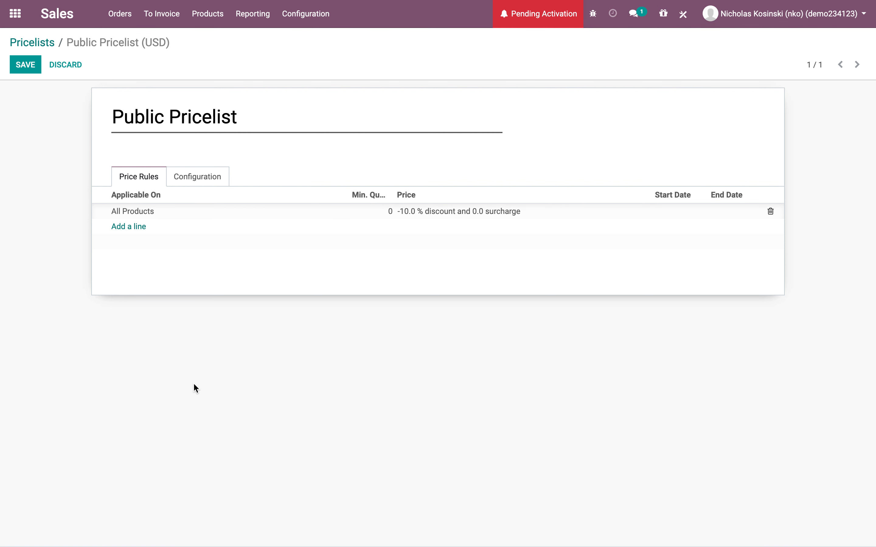
Step: Create a new company-type customer, enter the customer's name, and save the record
click(15, 14)
text(customer)
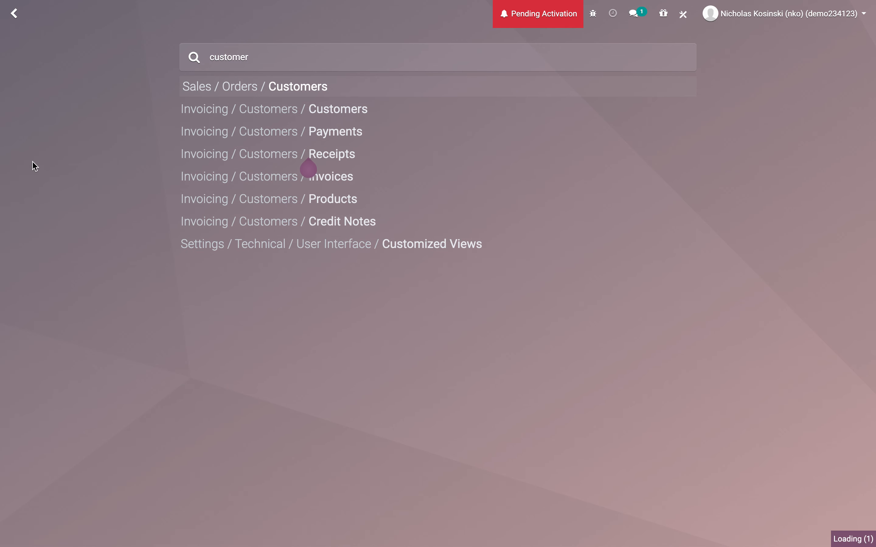
key(Return)
click(28, 72)
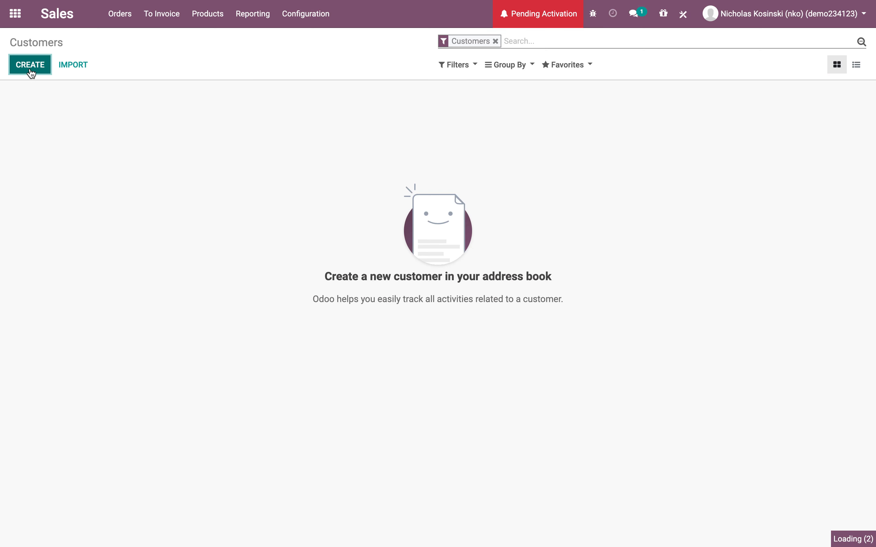
text(JOhn D)
key(BackSpace)
key(BackSpace)
key(BackSpace)
key(BackSpace)
key(BackSpace)
text(ohn)
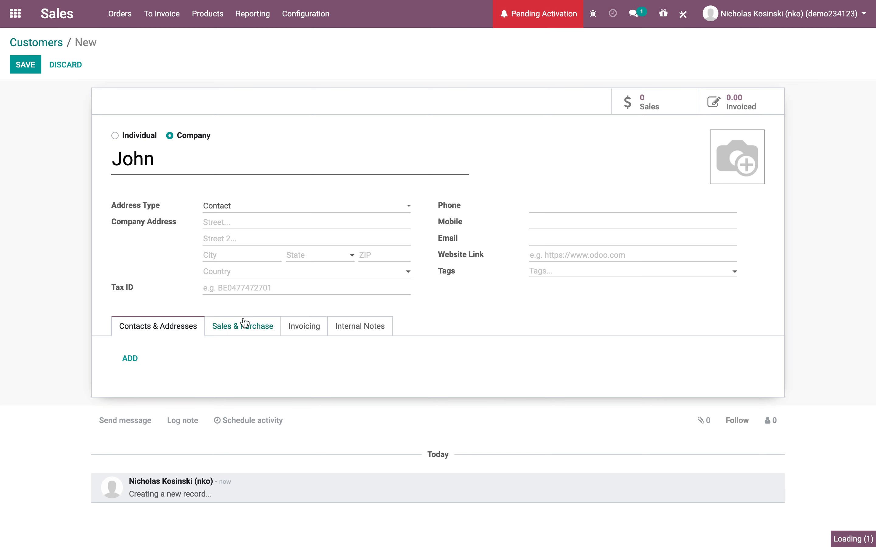
click(241, 326)
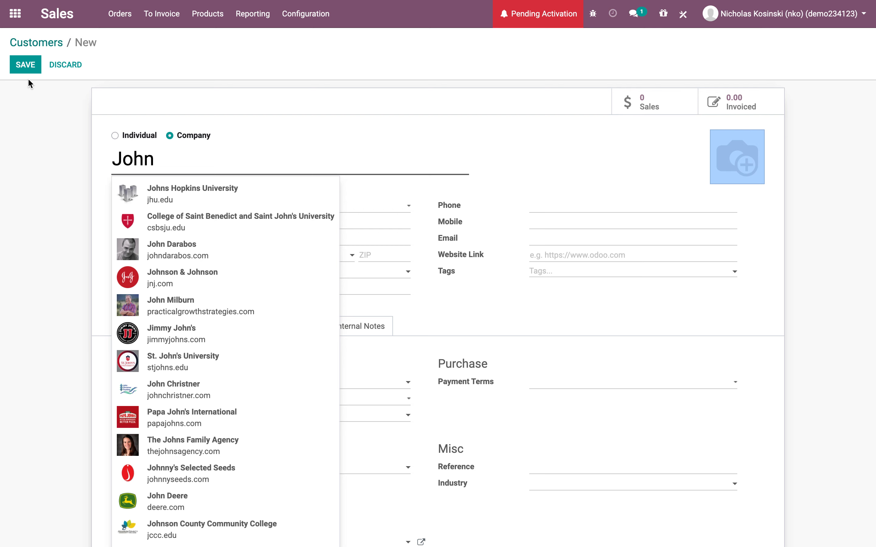
click(25, 69)
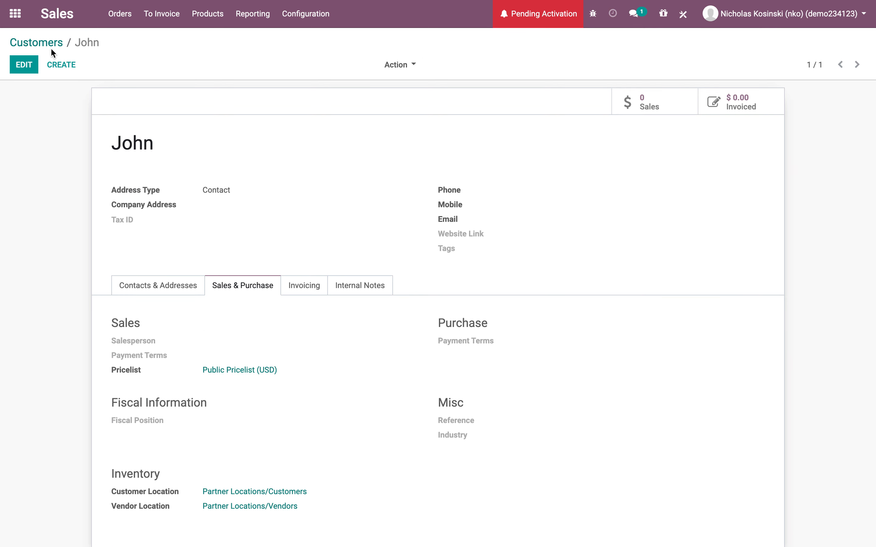
Step: Create and save a second customer with only the customer's name, and dismiss the OdooBot chat
click(69, 65)
text(nick)
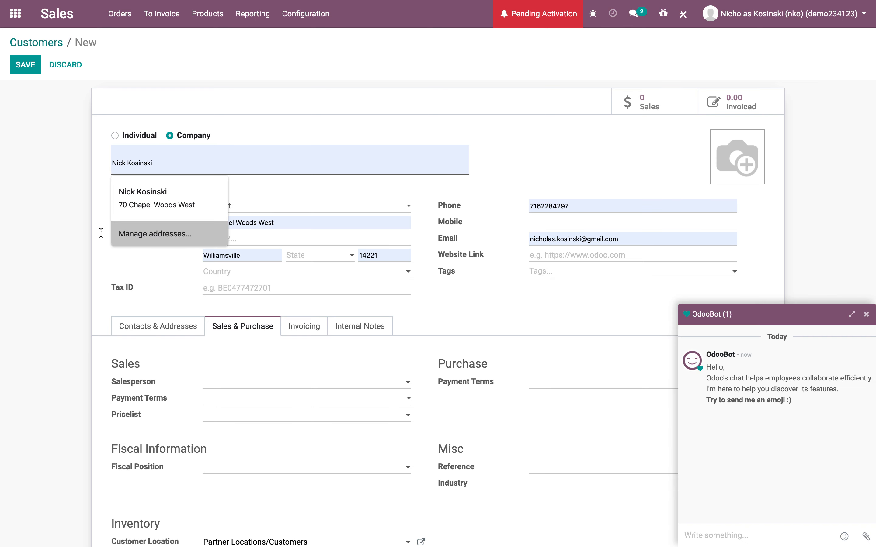
click(35, 65)
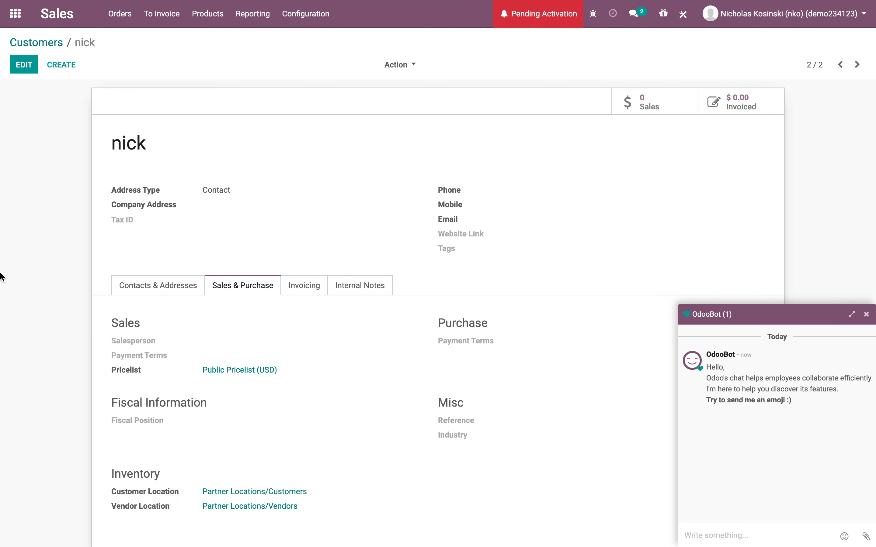
click(866, 315)
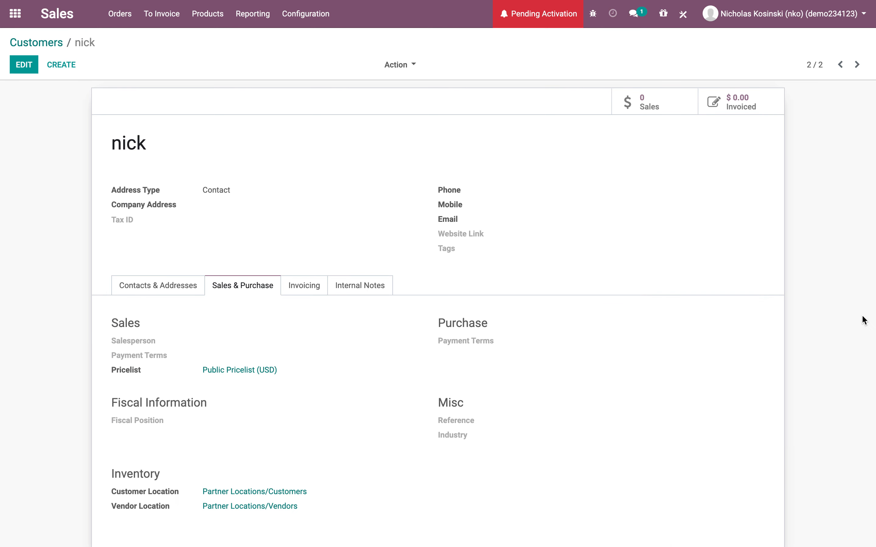
Step: Start a new sales order from the Sales Orders list
click(15, 13)
text(order)
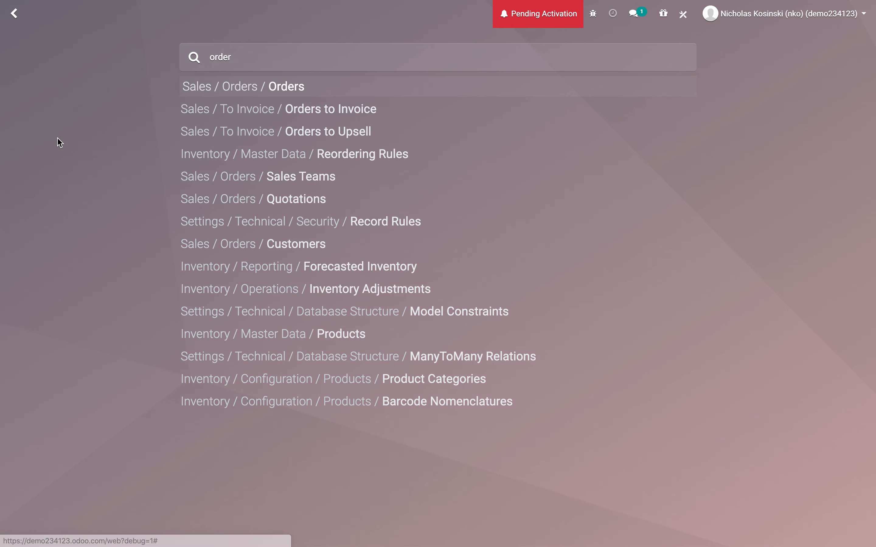
key(Return)
click(17, 66)
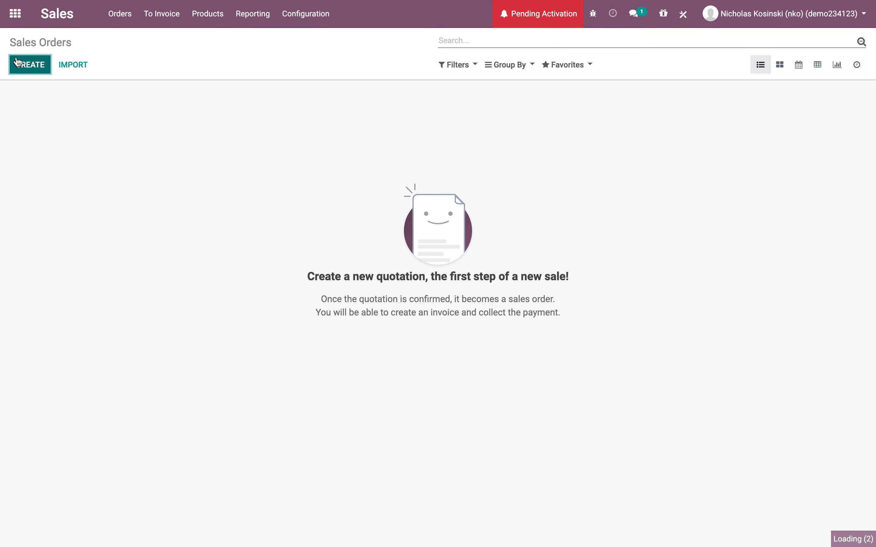
scroll(277, 92, down, 2)
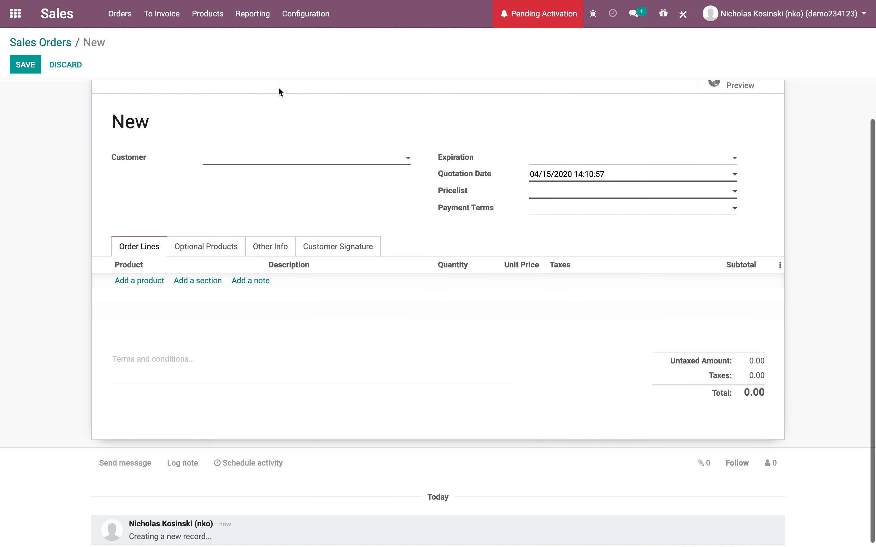
text(Test customer)
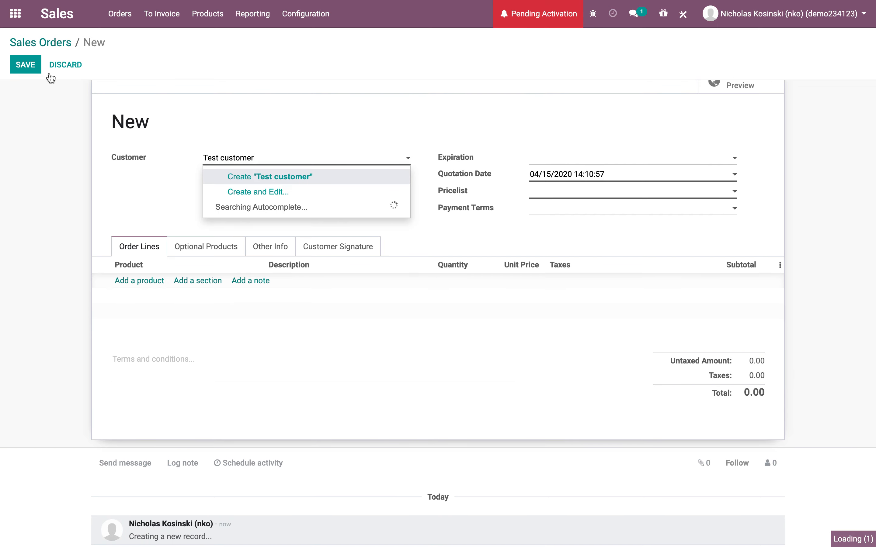
click(27, 65)
click(299, 127)
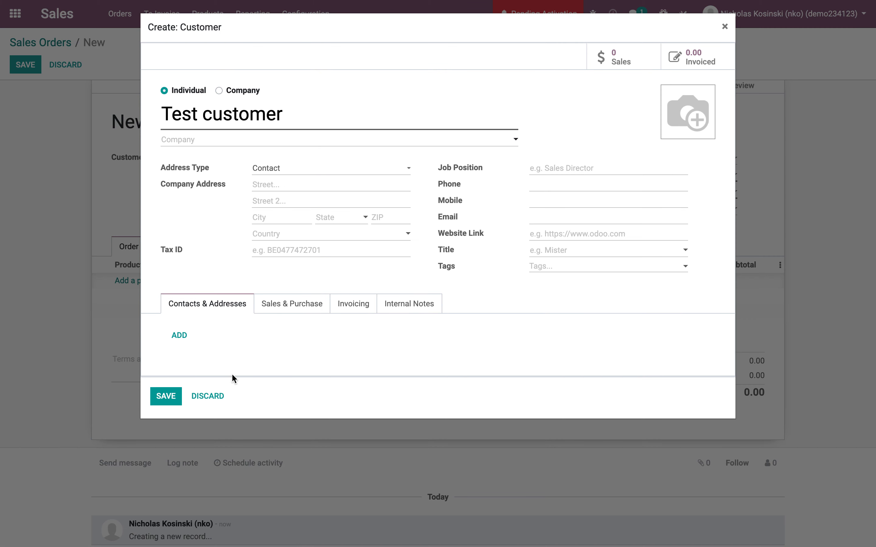
click(207, 396)
Step: Create "test customer" as the order's customer, add a Test Product line, and save the order
text(test customer)
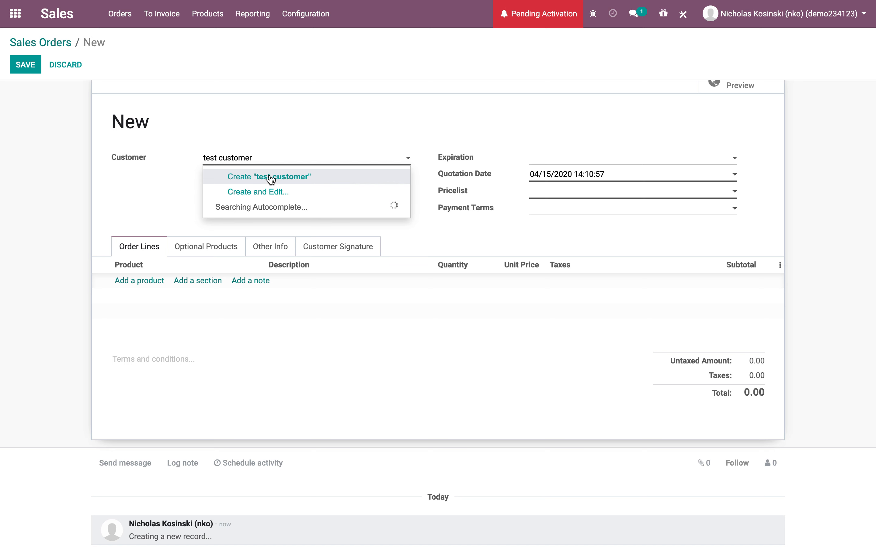
click(271, 177)
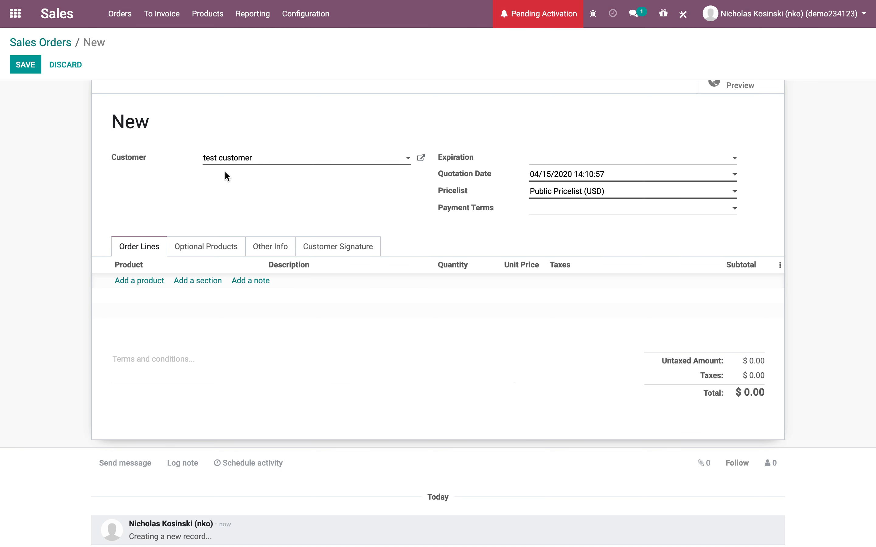
click(143, 281)
click(155, 304)
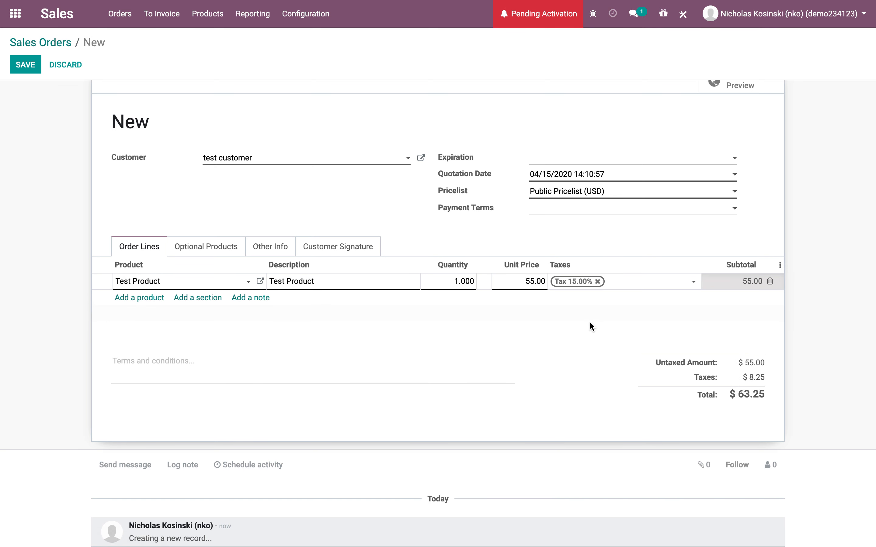
click(32, 77)
click(25, 68)
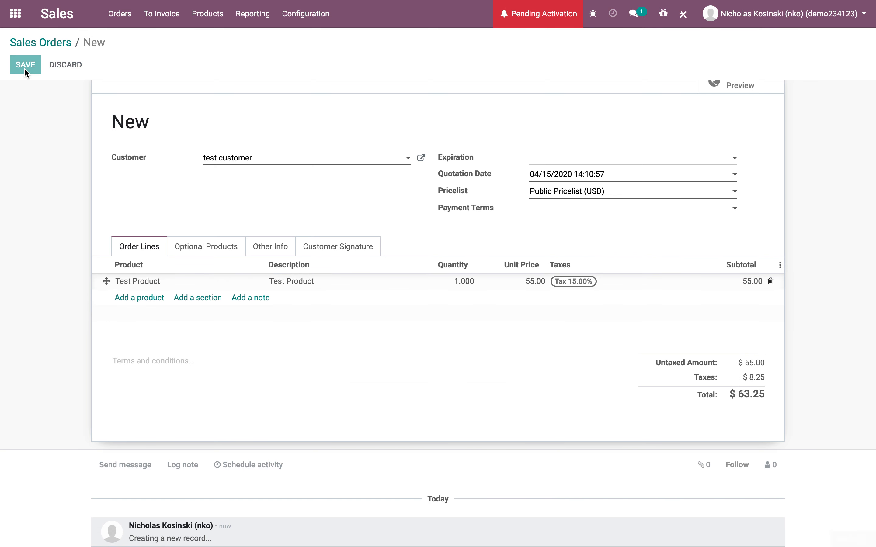